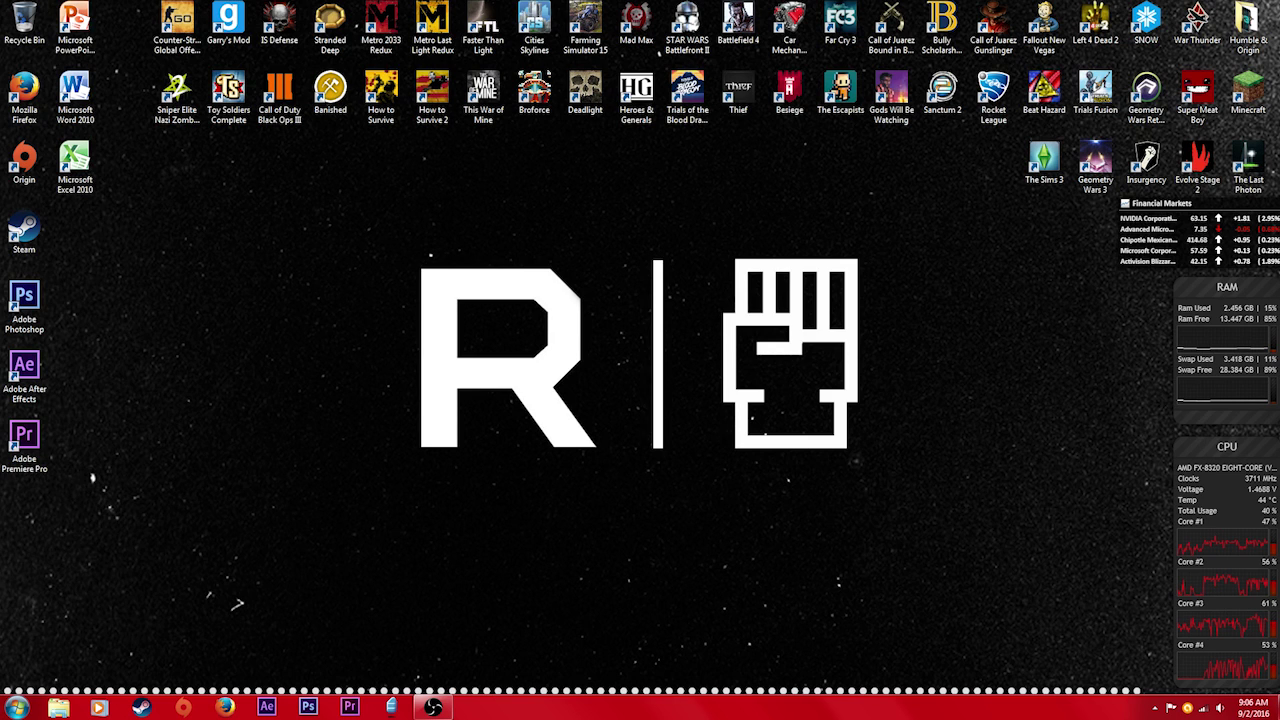
Open the Windows Start menu to search for a program.
left_click(17, 708)
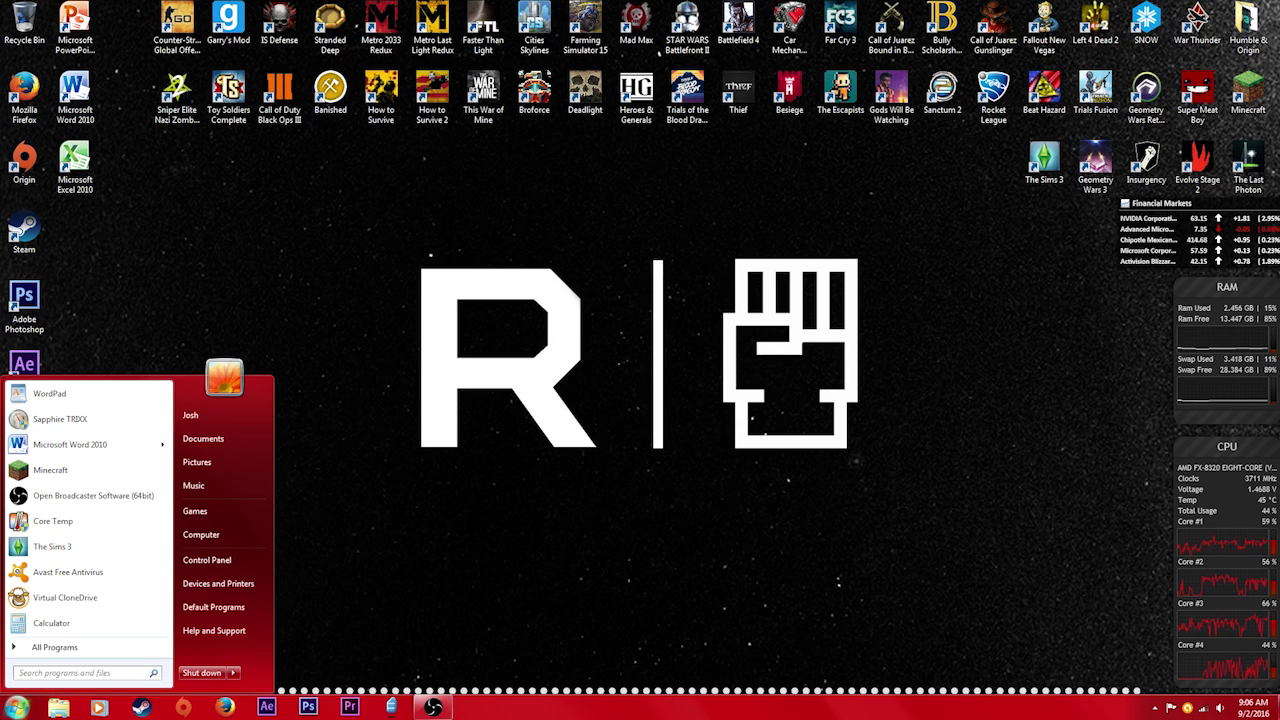
Launch CDBurnerXP from a 'cdb' Start search and begin a new Audio disc project.
type("cdb")
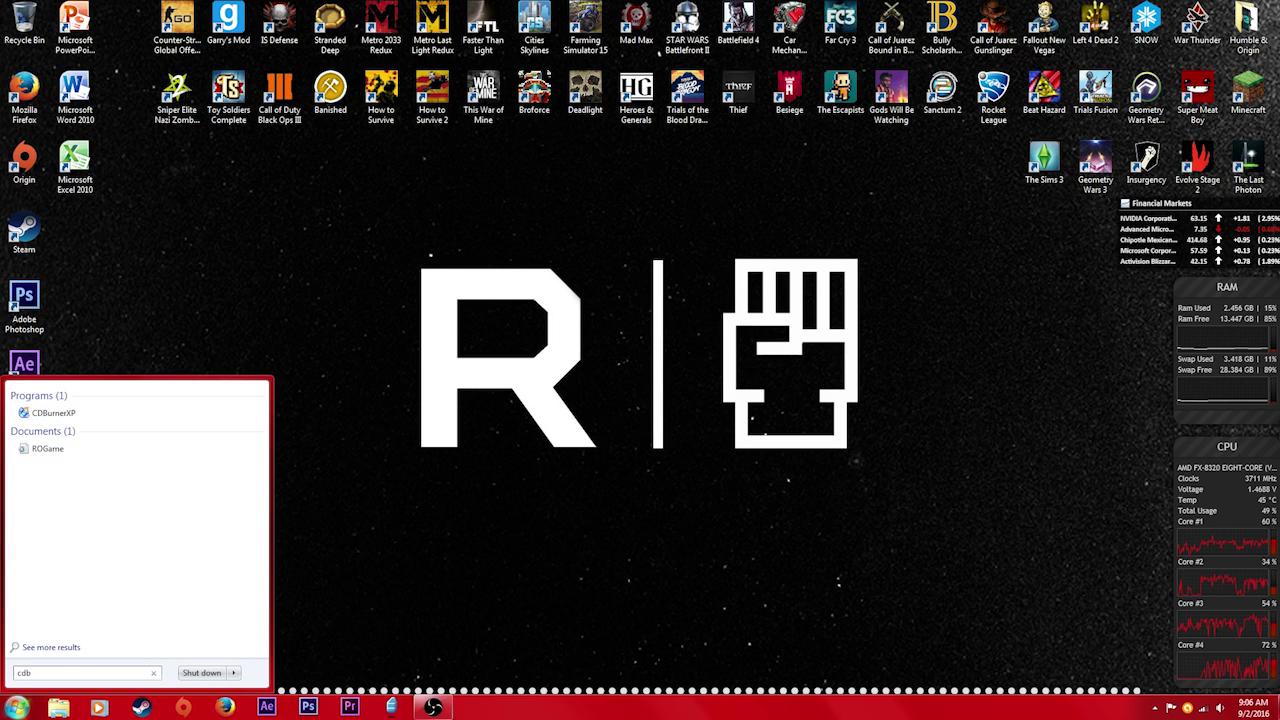
key("Return")
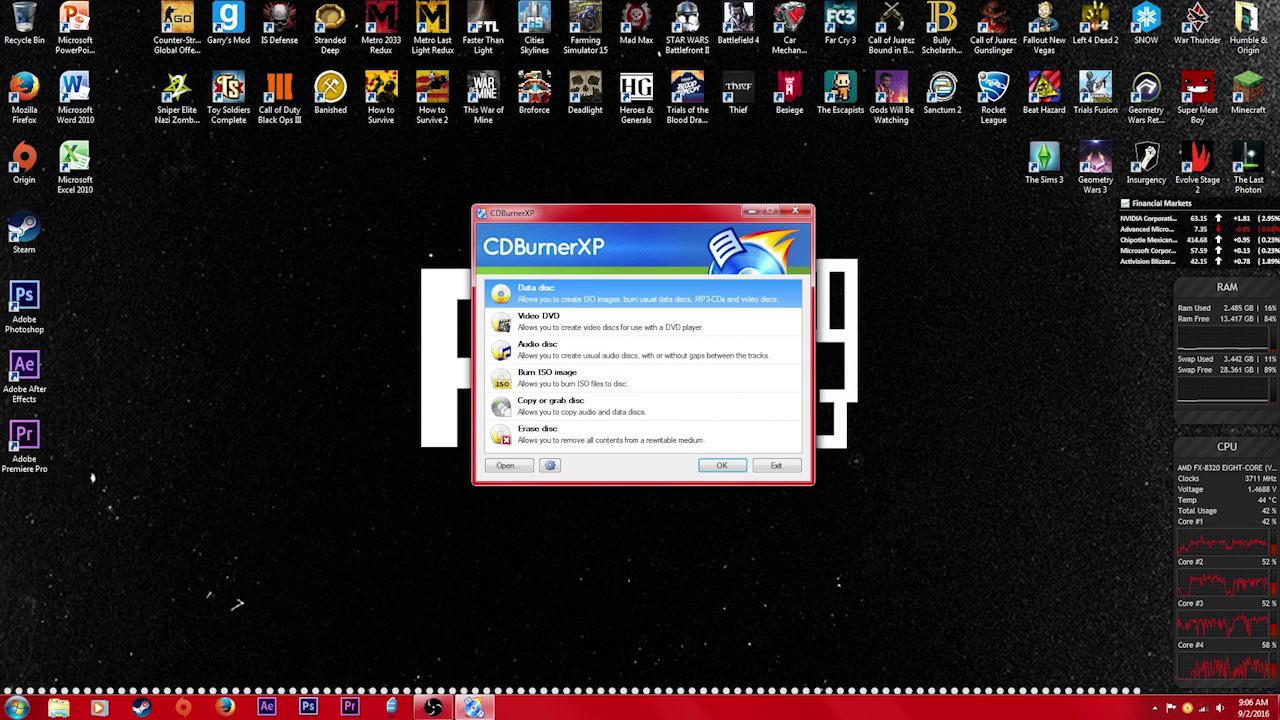
key("Down")
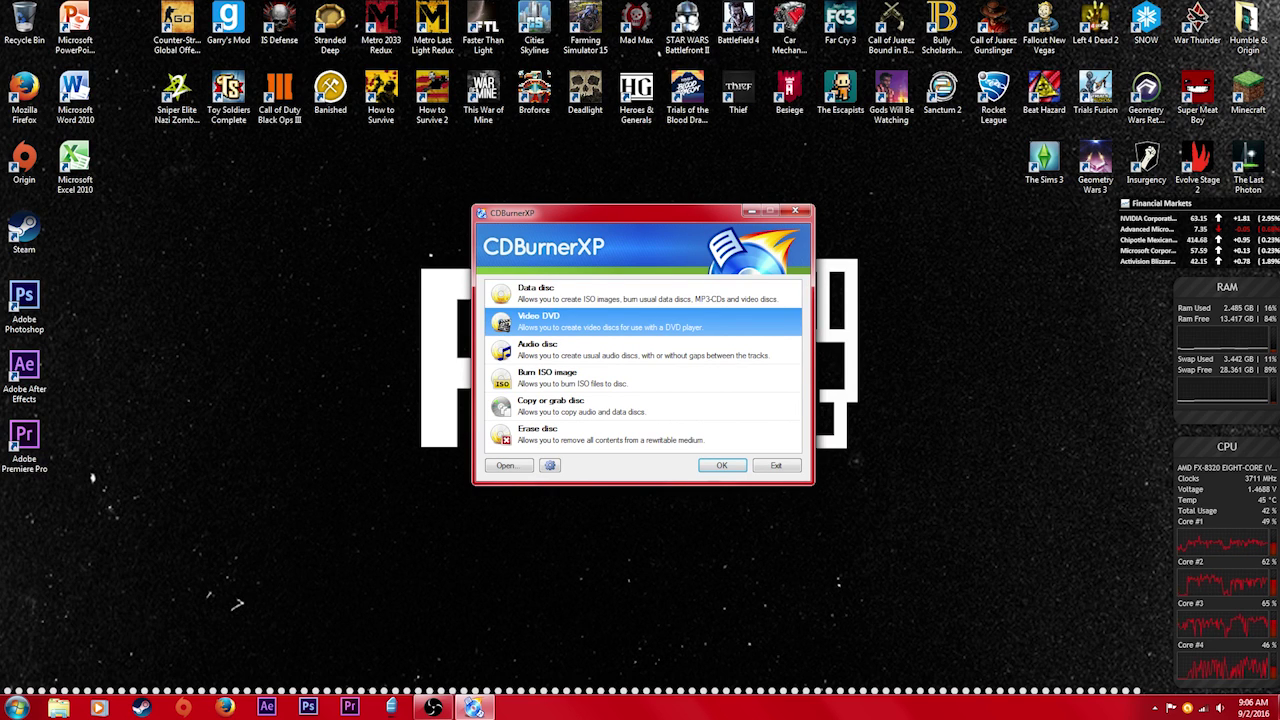
key("Down")
key("Down")
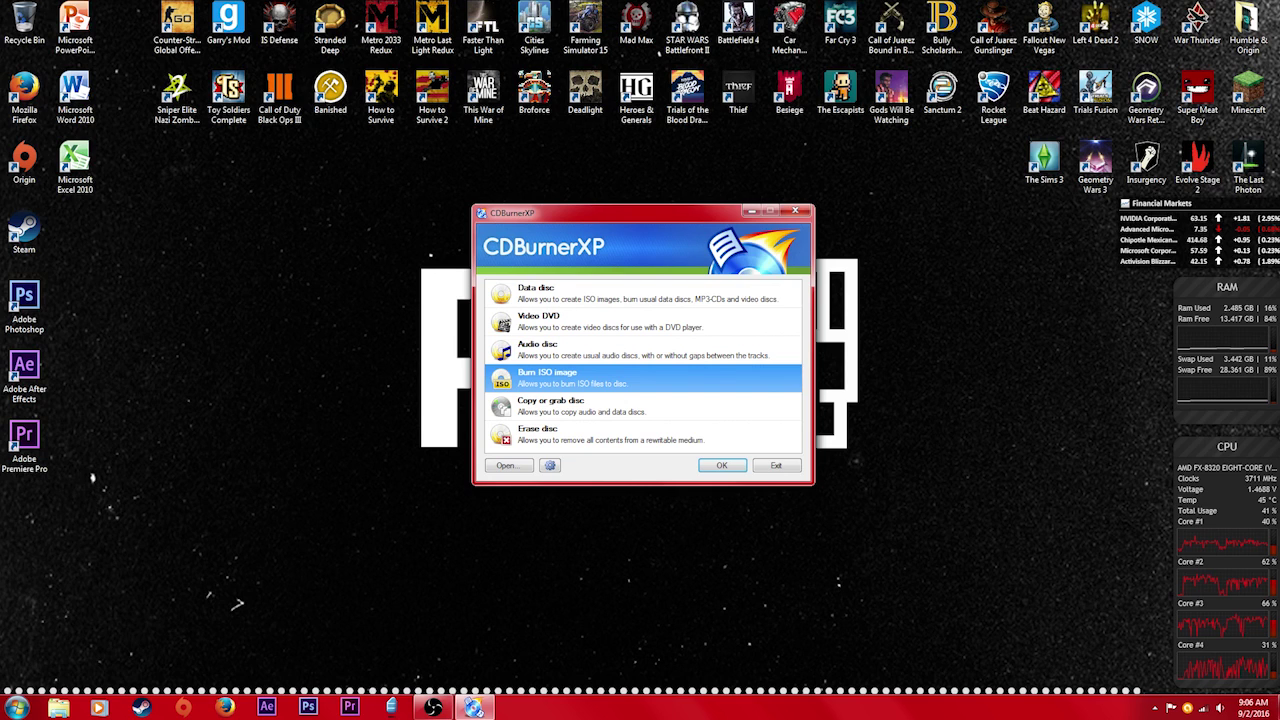
key("Down")
key("Down")
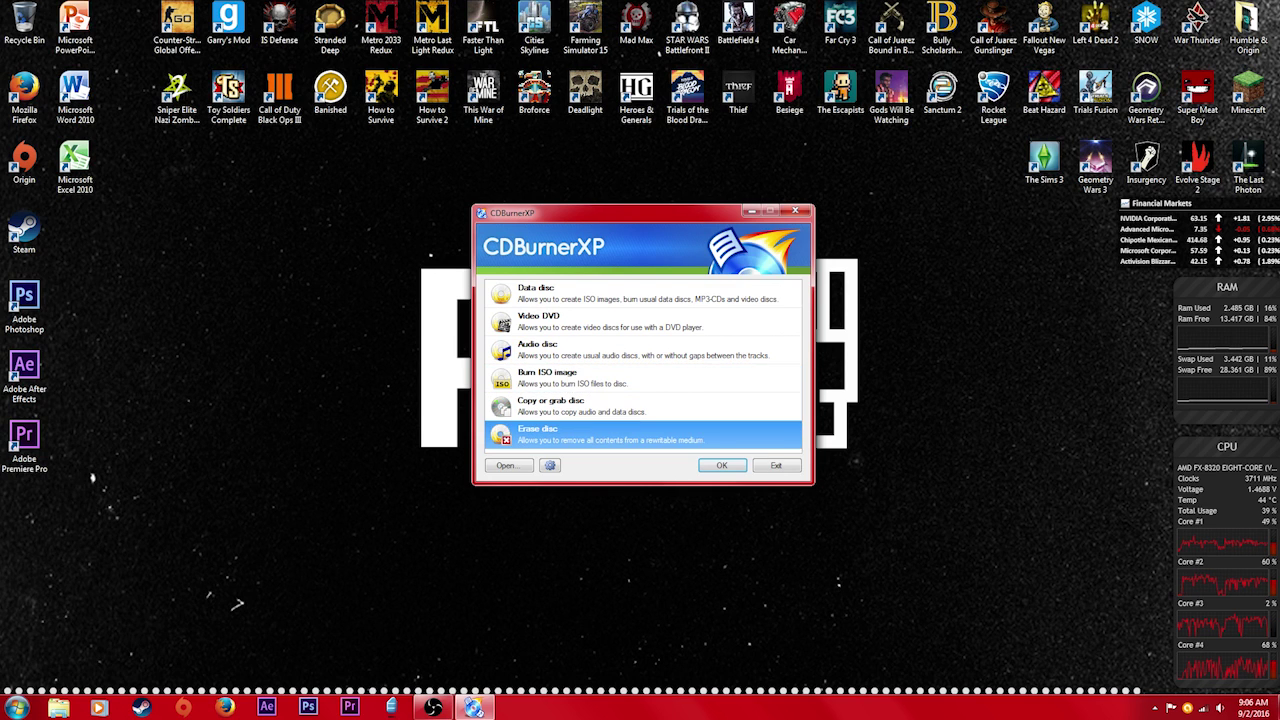
key("Up")
key("Up")
key("Up")
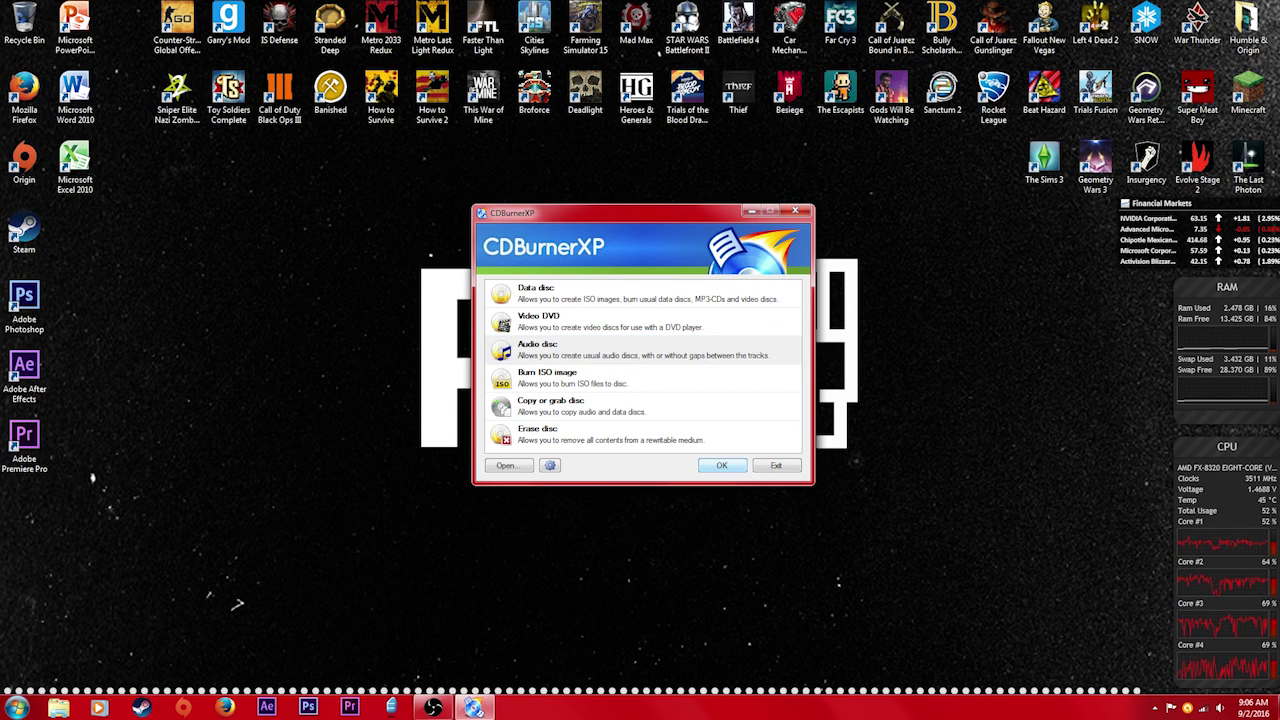
key("Return")
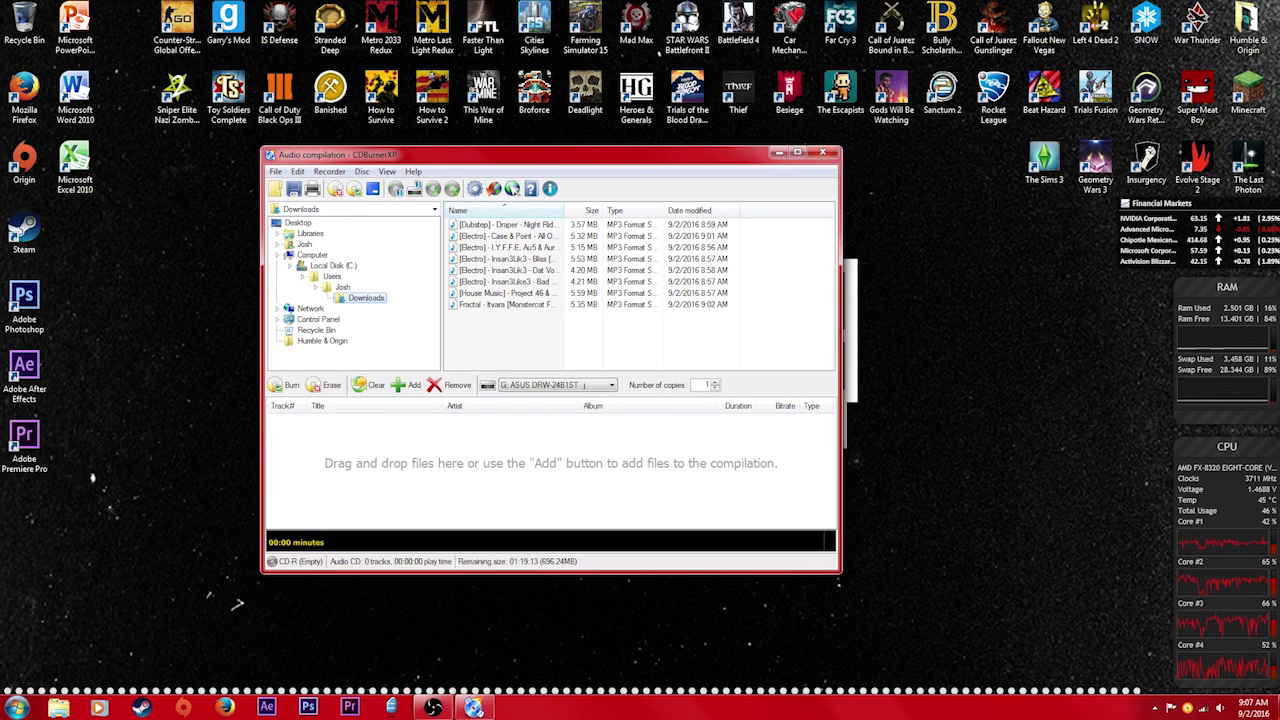
key("BackSpace")
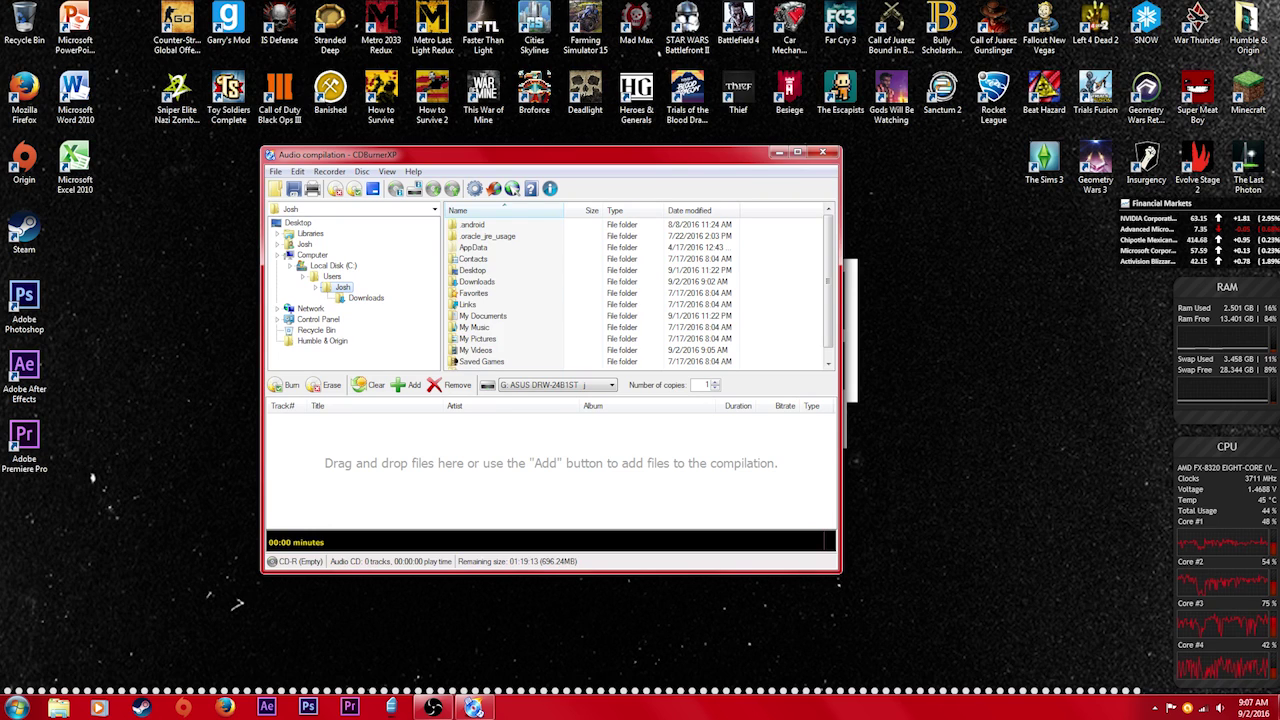
key("Down")
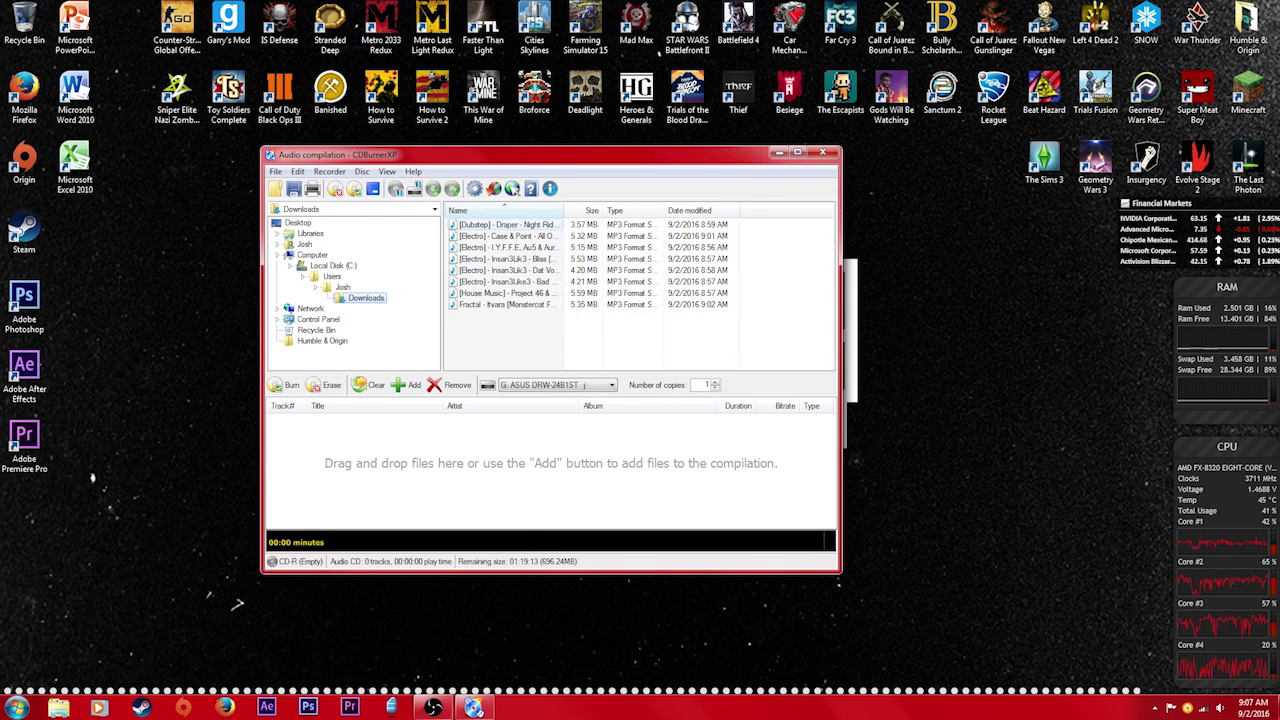
left_click_drag(505, 225, 450, 440)
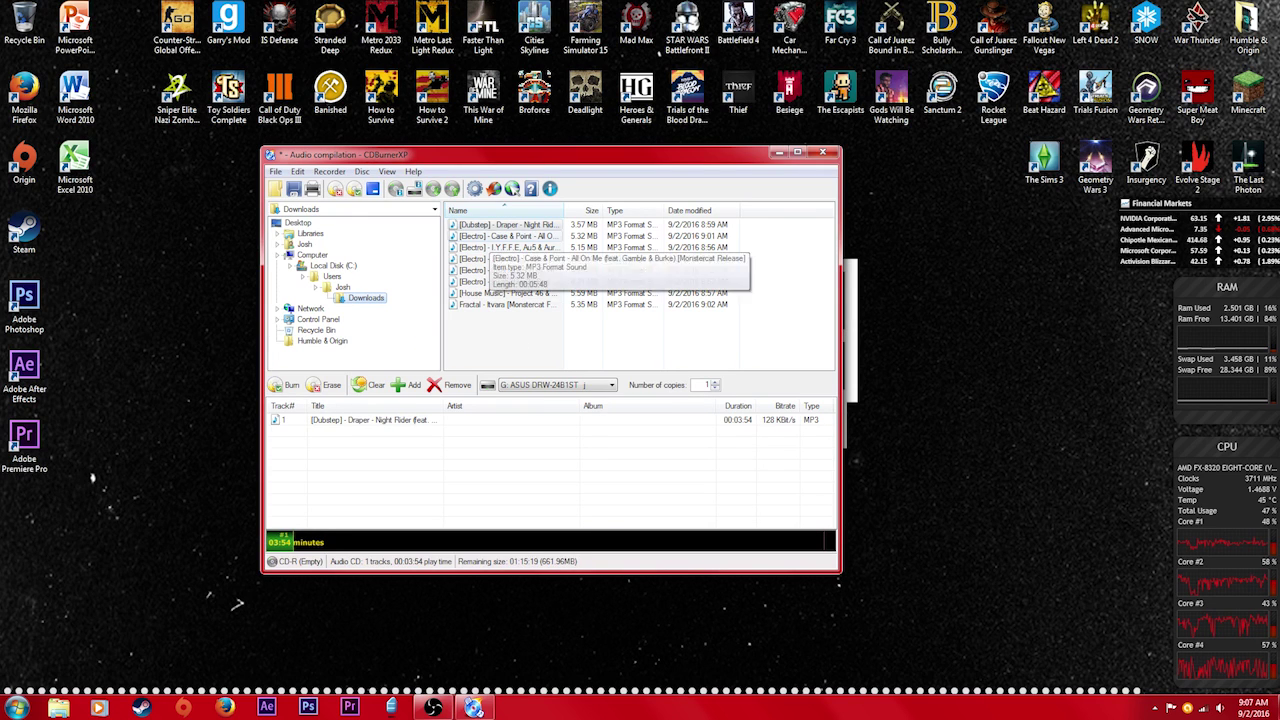
Drag the eight Downloads MP3s, from I.Y.F.F.E. to Fractal Itvara, into the compilation in order.
left_click_drag(505, 236, 455, 430)
left_click_drag(505, 247, 455, 418)
left_click(505, 258)
left_click_drag(505, 258, 455, 428)
left_click(505, 270)
left_click_drag(505, 270, 455, 465)
left_click(505, 281)
left_click_drag(505, 281, 455, 436)
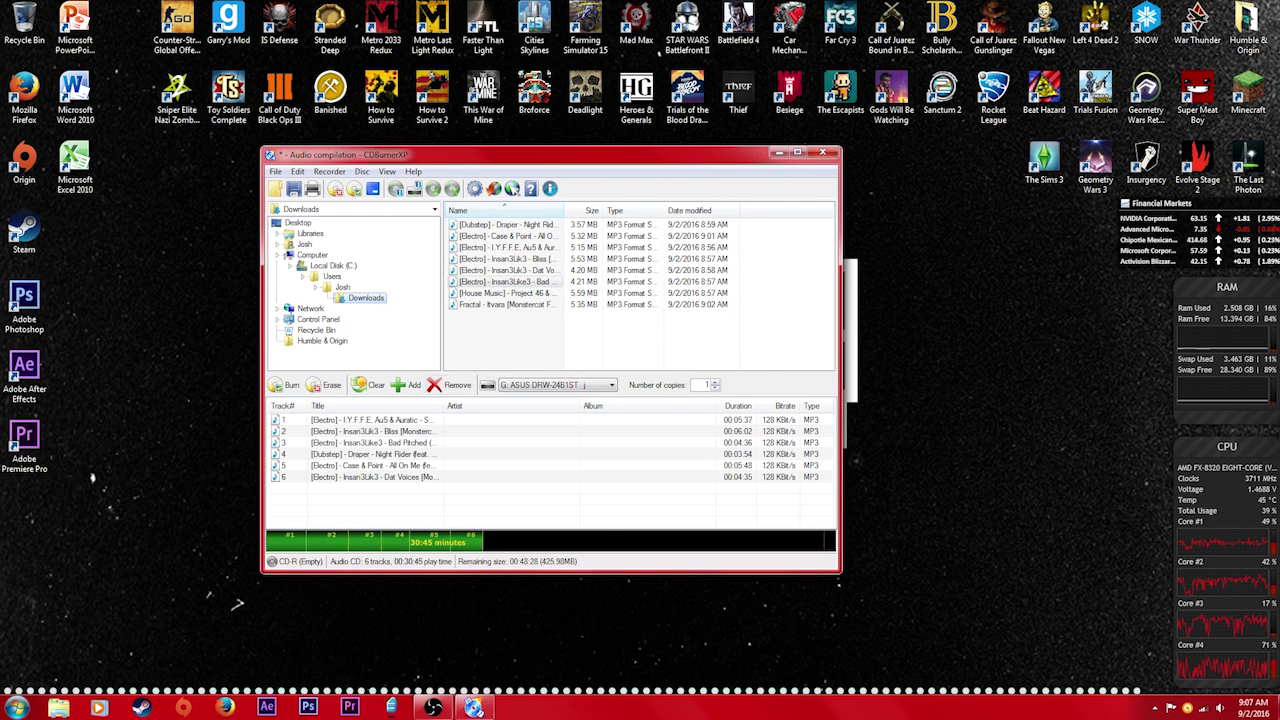
left_click(505, 293)
left_click_drag(505, 293, 455, 426)
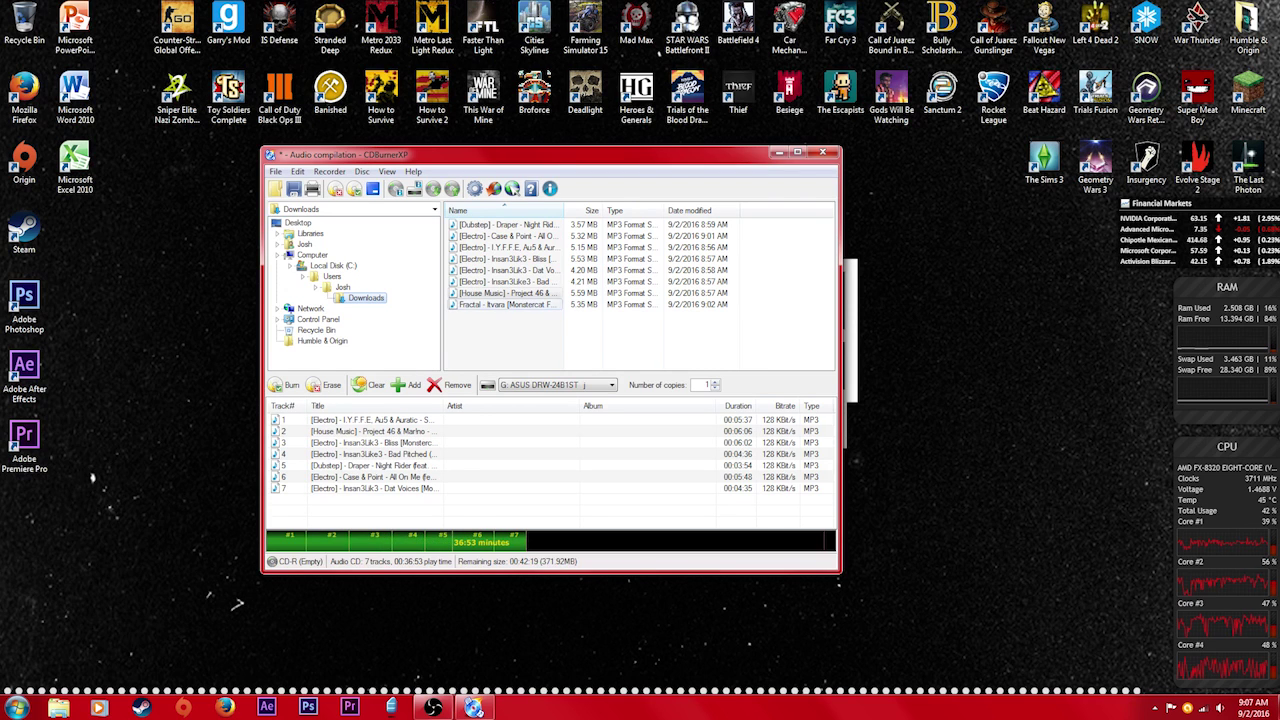
left_click_drag(505, 304, 455, 462)
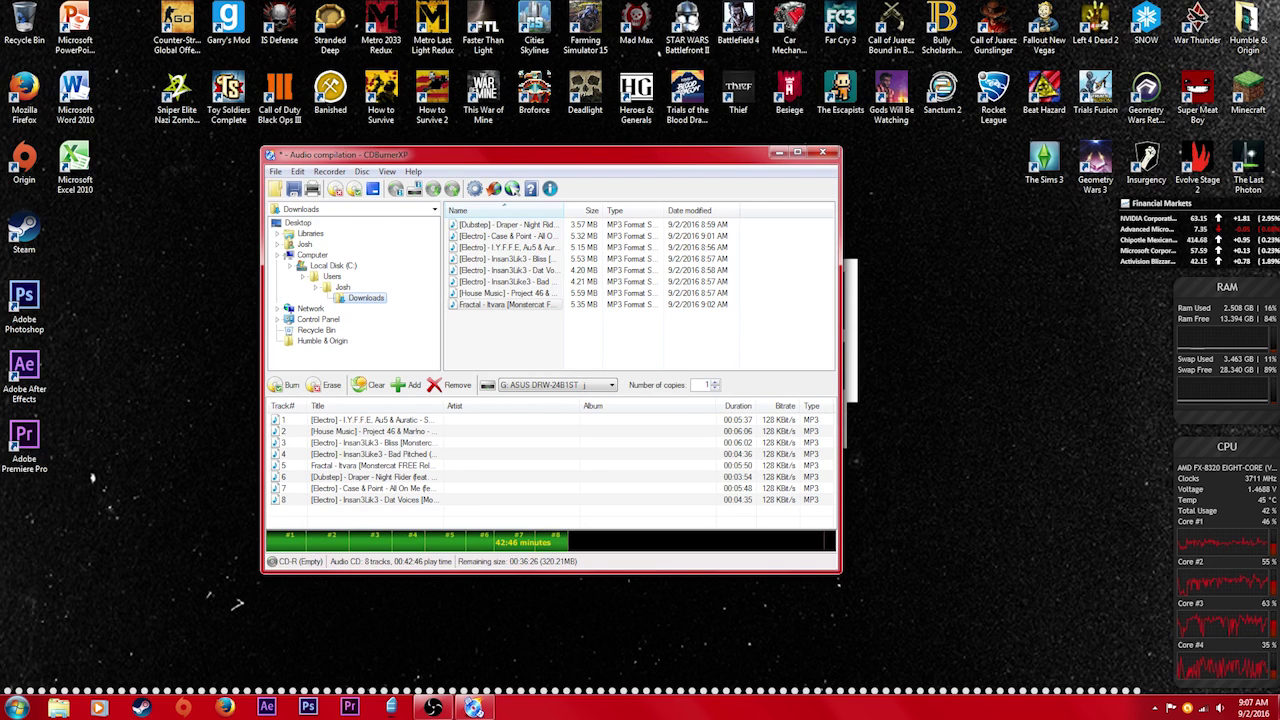
left_click(585, 385)
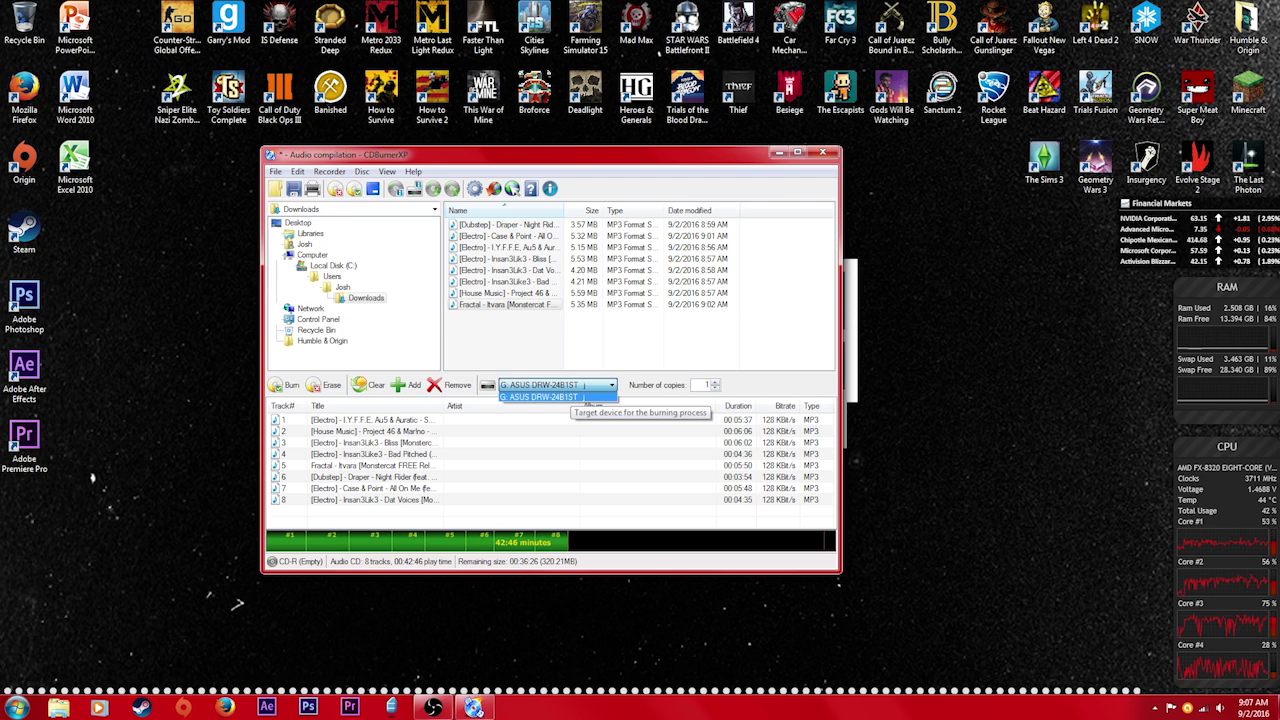
left_click(545, 397)
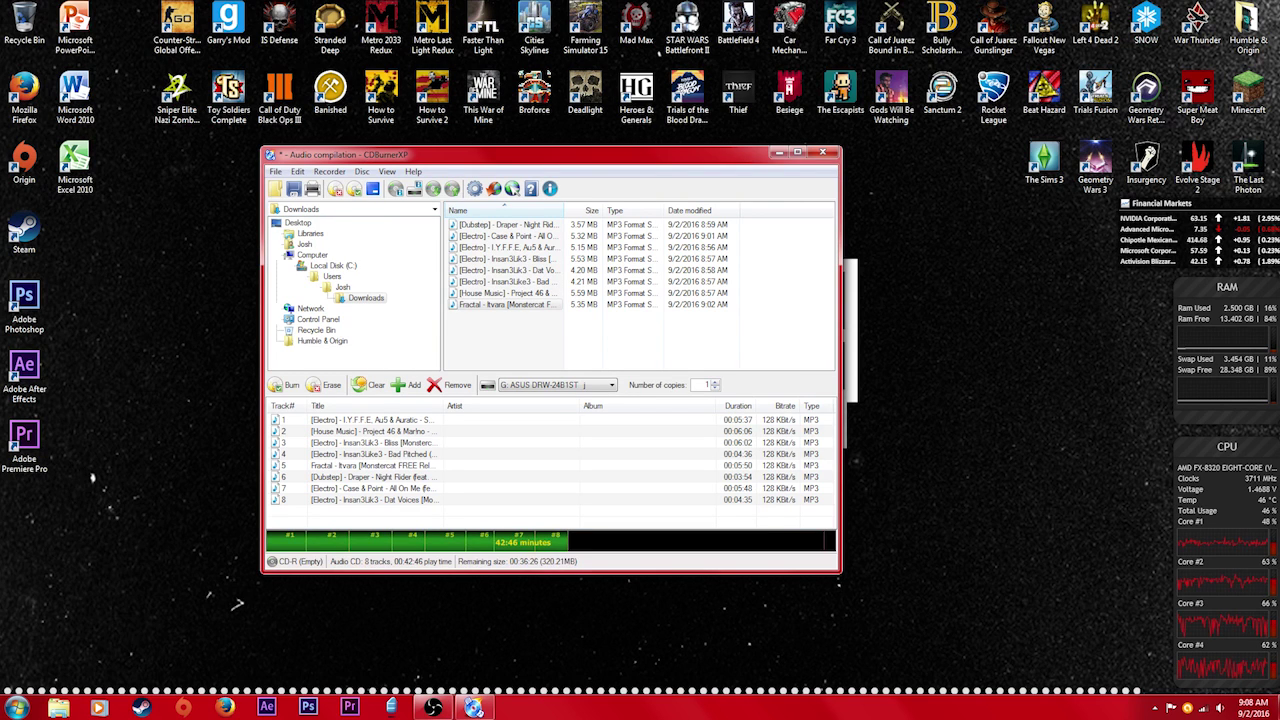
left_click(370, 488)
double_click(370, 454)
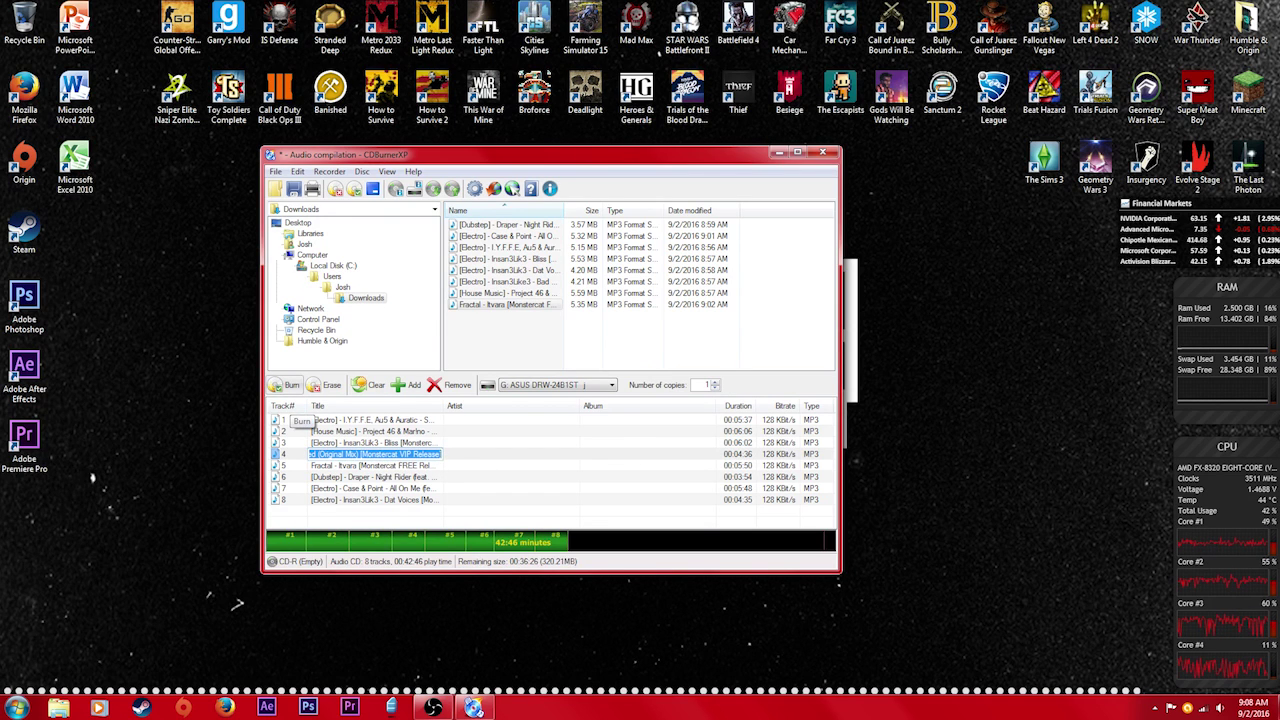
Burn the eight-track audio CD, keeping the burn speed at 32x.
left_click(285, 385)
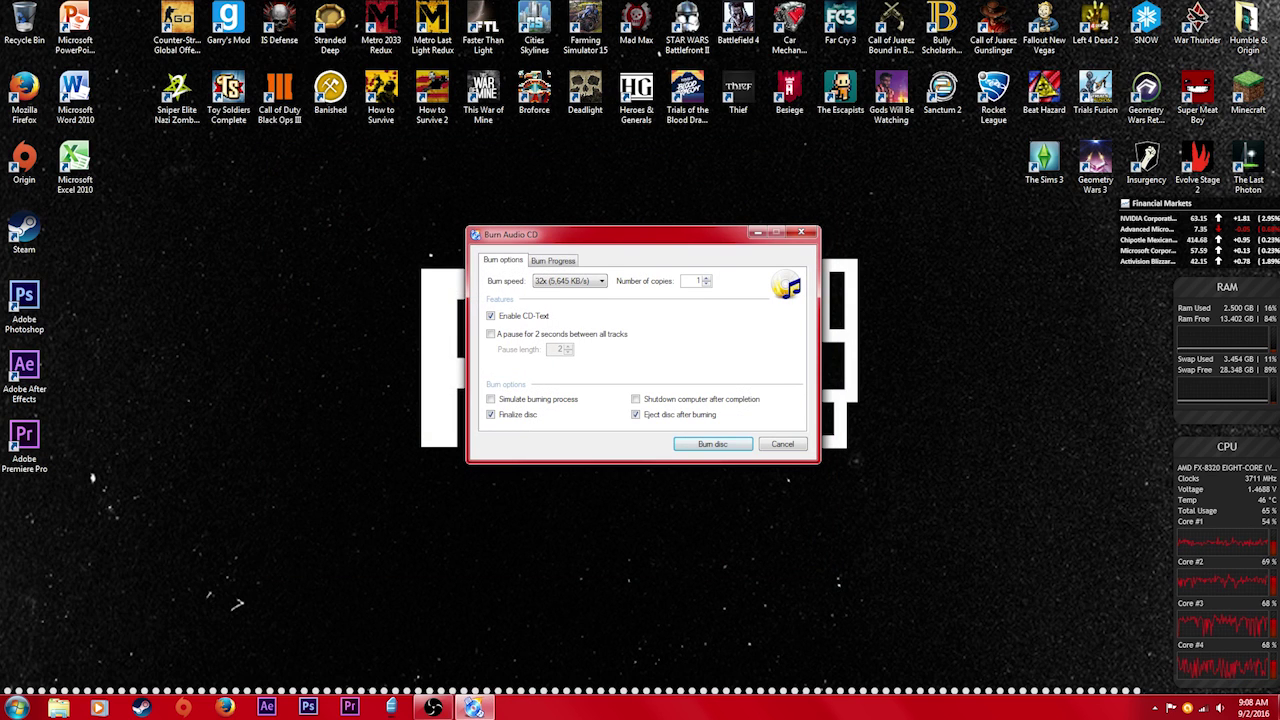
key("alt+Down")
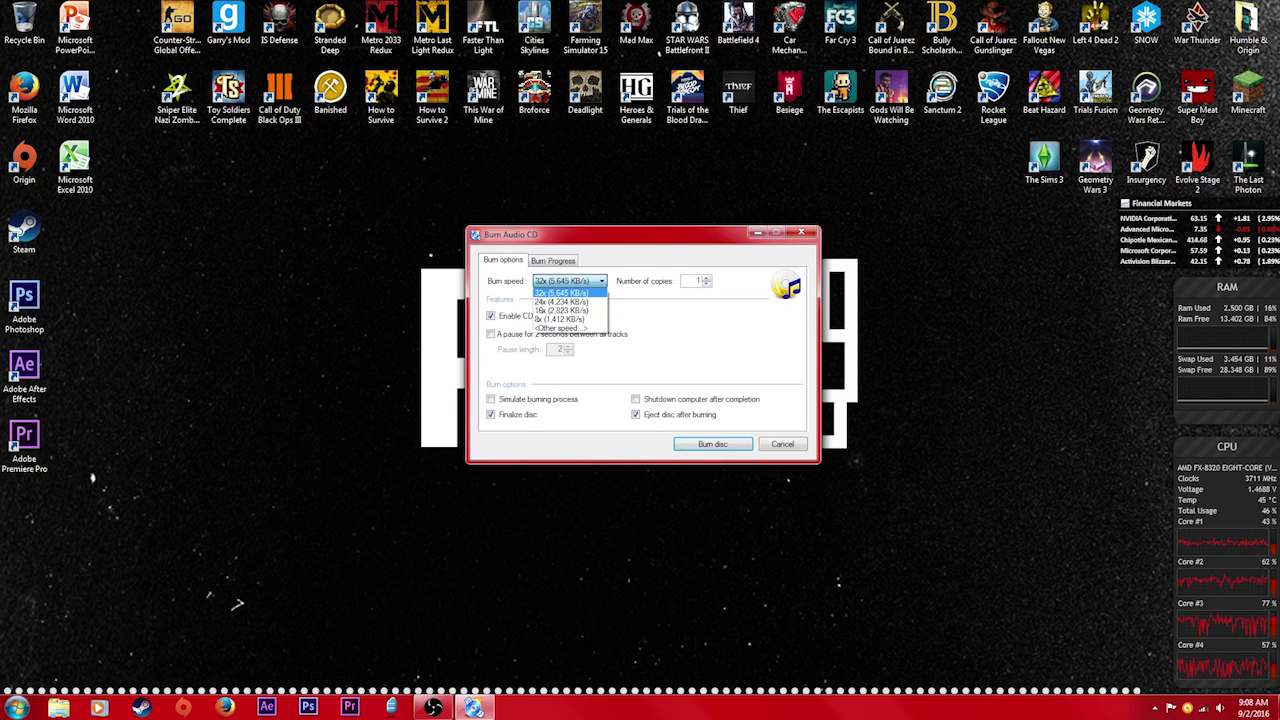
key("Escape")
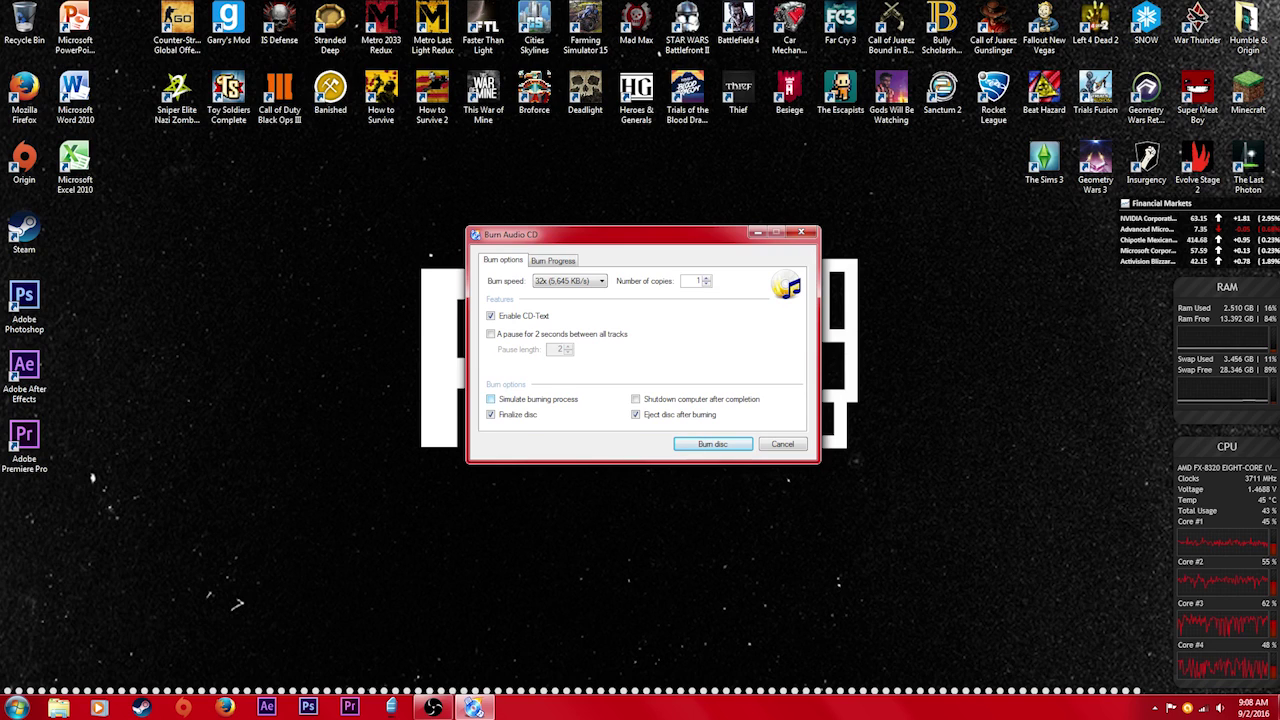
key("ctrl+Tab")
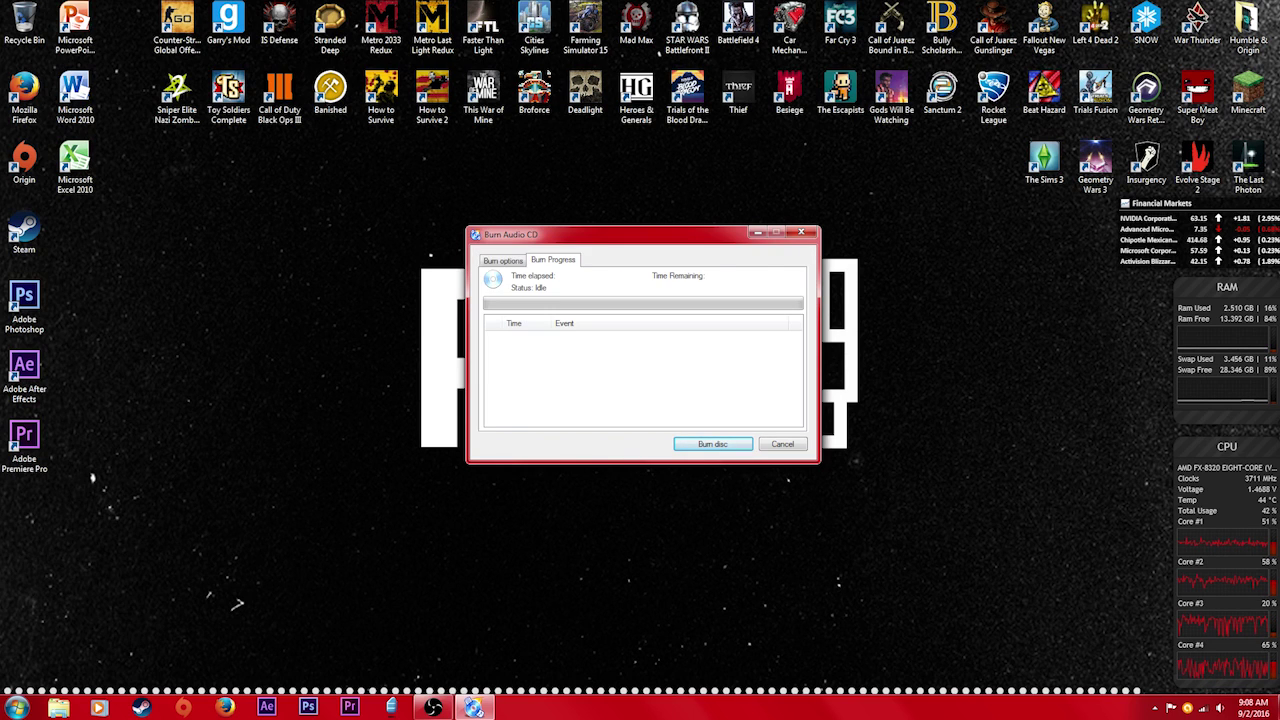
key("ctrl+Tab")
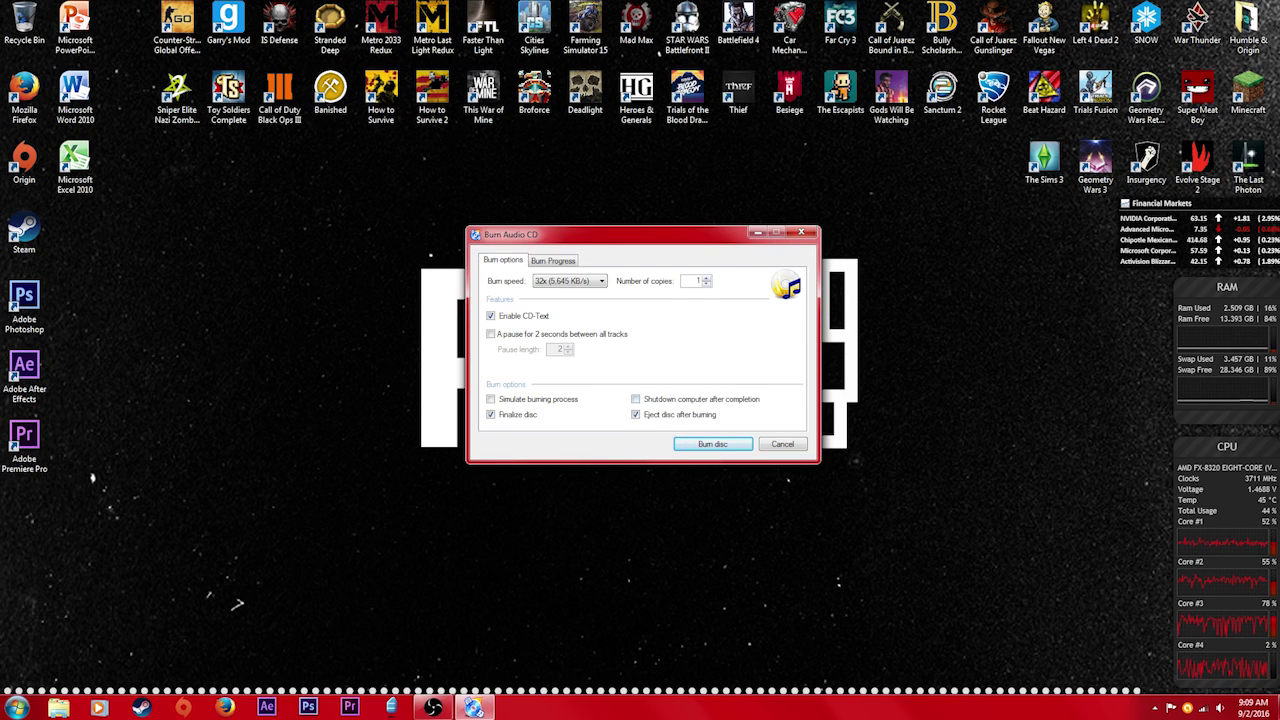
key("Return")
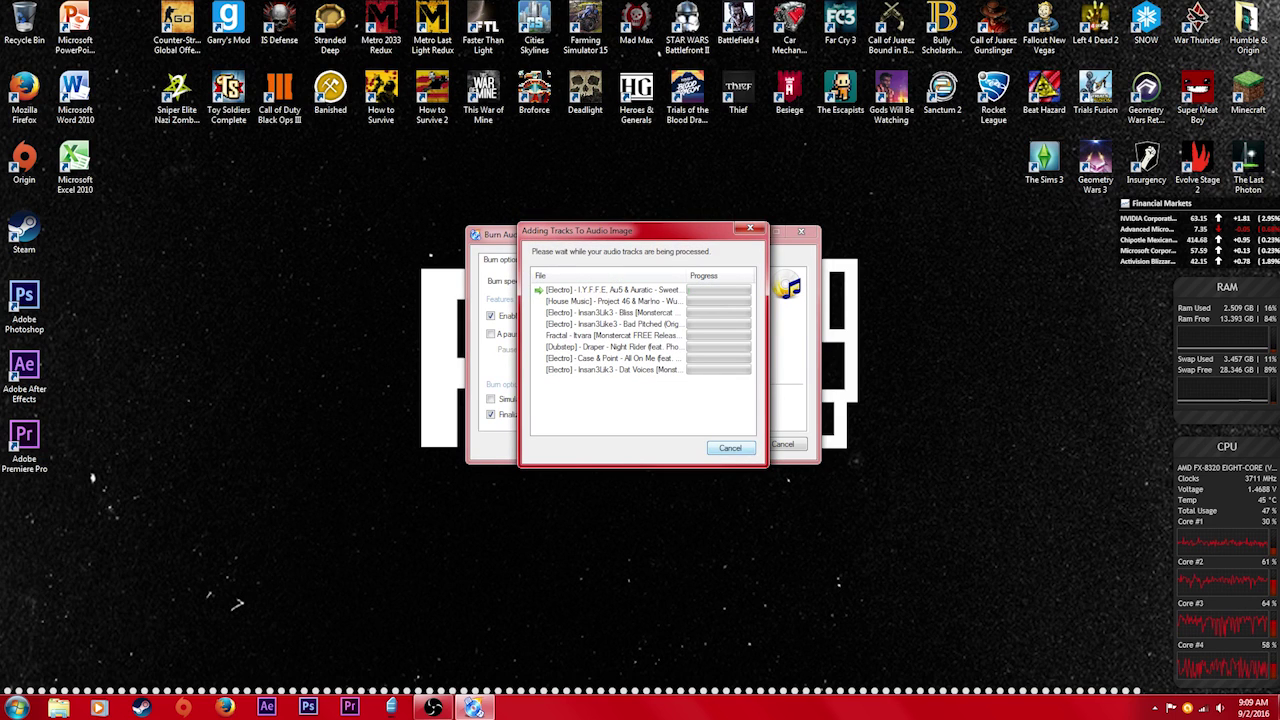